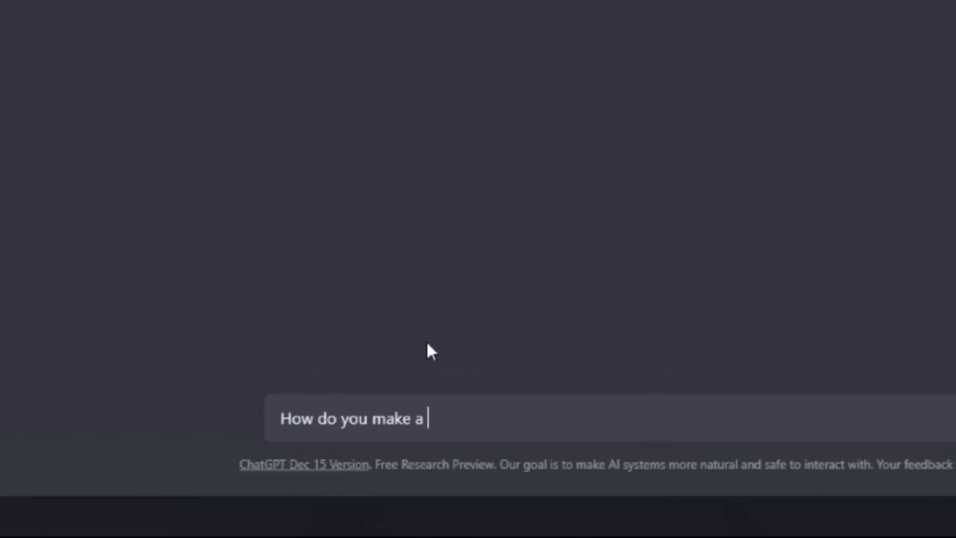
- Draft the ChatGPT prompt 'come up with a video game idea that has a person inside of a procedurally generated c…'
{"action": "type", "text": "video g"}
{"action": "type", "text": "d"}
{"action": "type", "text": " war 2"}
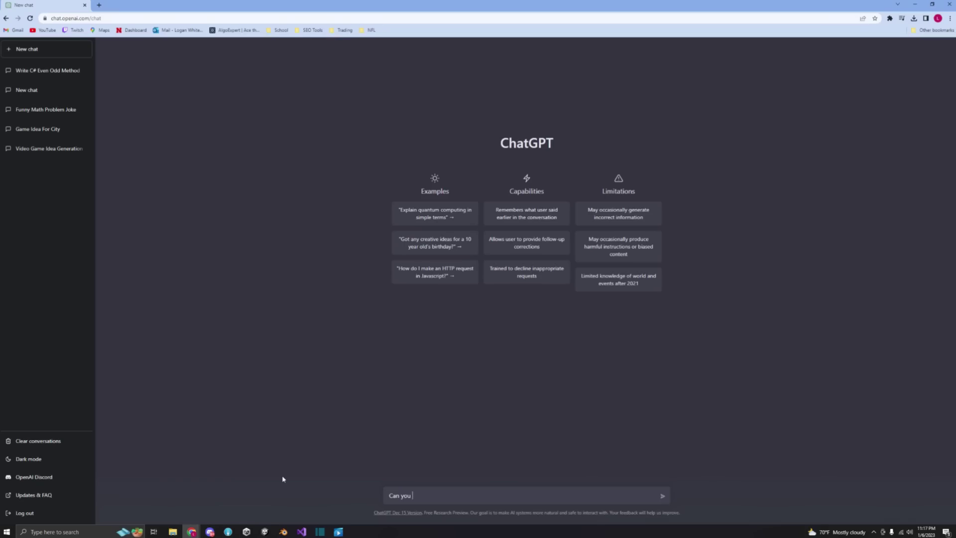
{"action": "type", "text": "come up with a video game idea that has a person inside of a procedurally generated city?"}
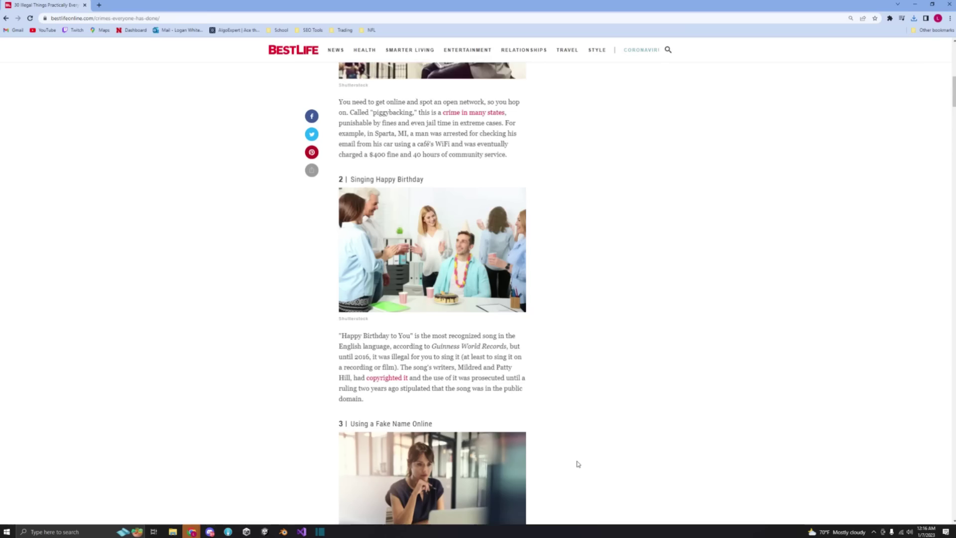
- Scroll the Project window down toward the Procedural Generation scripts folder
{"action": "scroll", "coordinate": [576, 463], "scroll_direction": "down", "scroll_amount": 10}
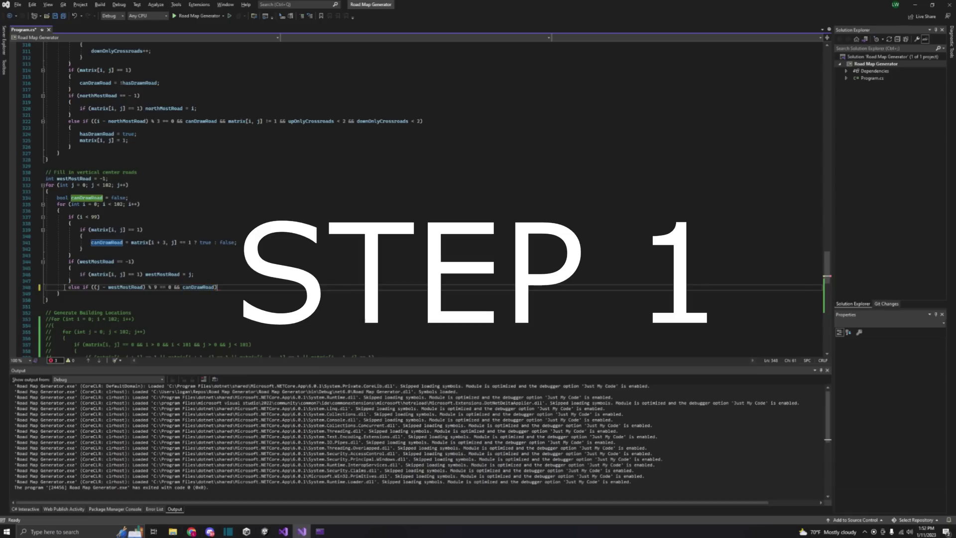
- Complete the 'matrix[i, j] =' assignment in Program.cs and run the Road Map Generator
{"action": "type", "text": "matrix"}
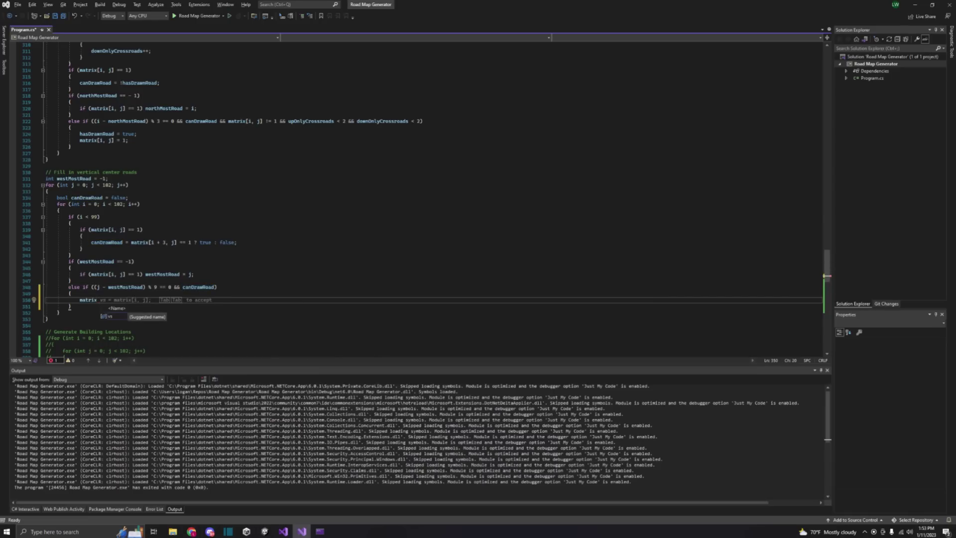
{"action": "type", "text": "[i, j] ="}
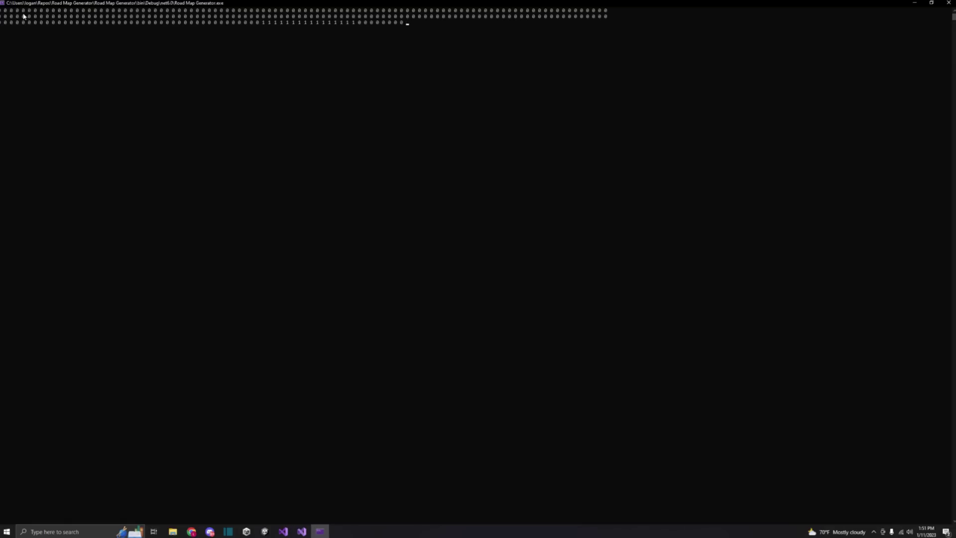
{"action": "key", "text": "Return"}
{"action": "left_click", "coordinate": [223, 15]}
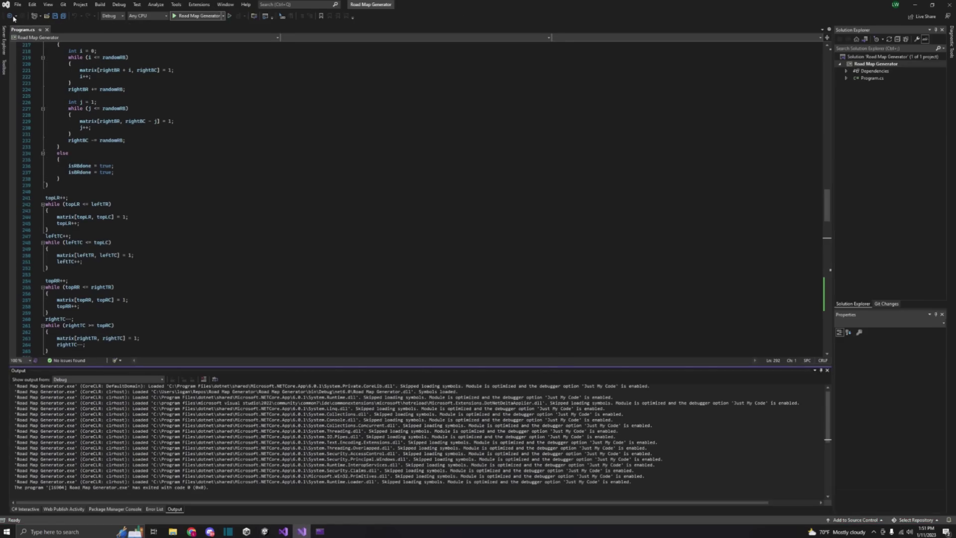
{"action": "key", "text": "F5"}
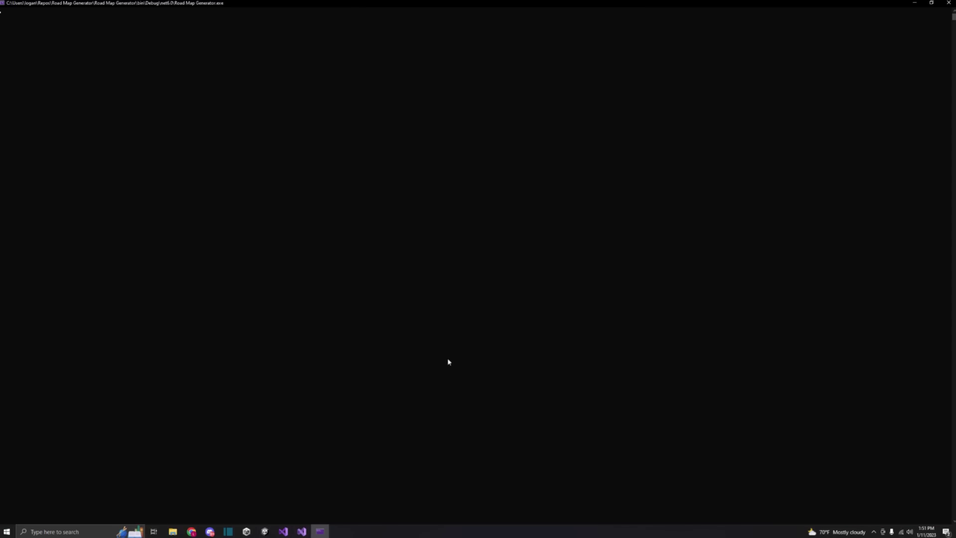
- Rerun the generator several times to print fresh random 0/1 road maps
{"action": "key", "text": "Return"}
{"action": "key", "text": "F5"}
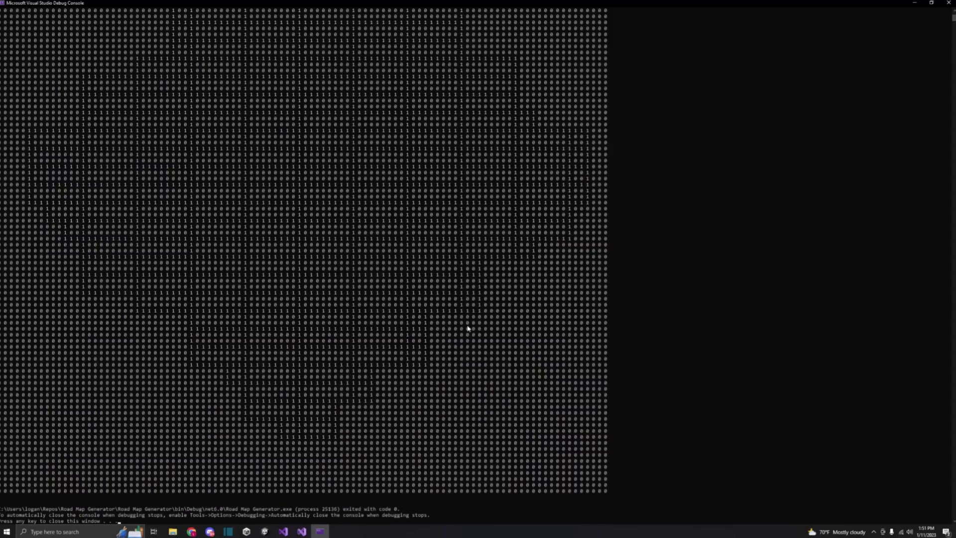
{"action": "key", "text": "Return"}
{"action": "key", "text": "F5"}
{"action": "key", "text": "Return"}
{"action": "key", "text": "F5"}
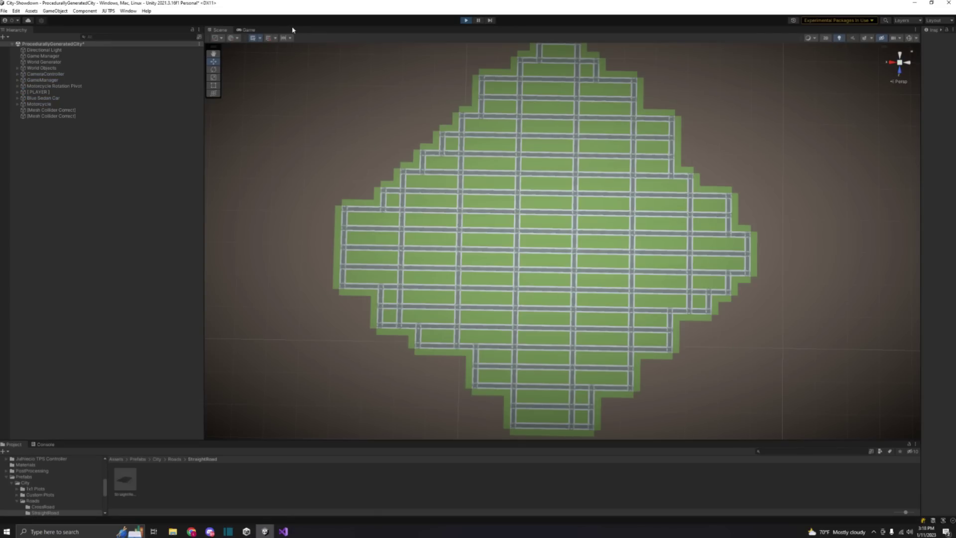
- Restart Play mode to generate a fresh city and maximize the Scene view
{"action": "key", "text": "ctrl+p"}
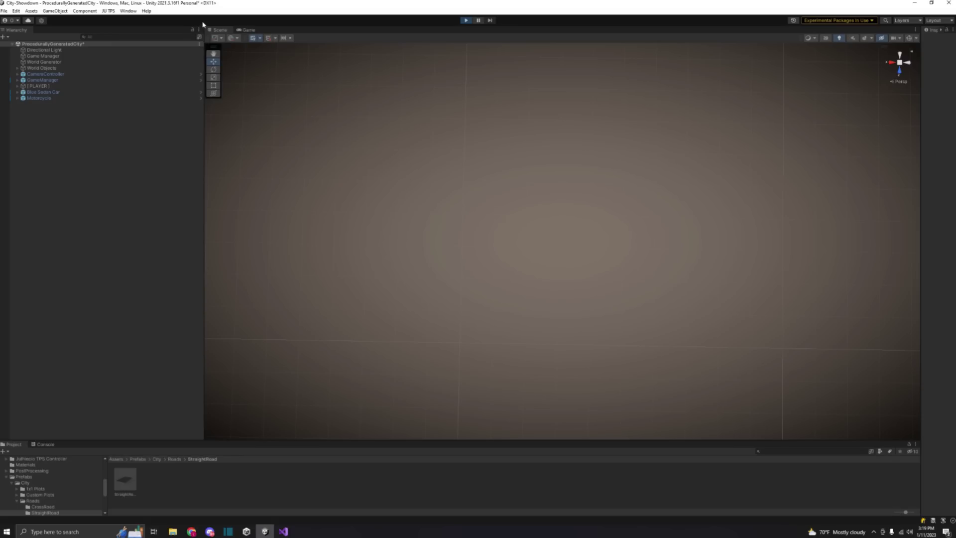
{"action": "key", "text": "ctrl+p"}
{"action": "key", "text": "ctrl+p"}
{"action": "key", "text": "shift+space"}
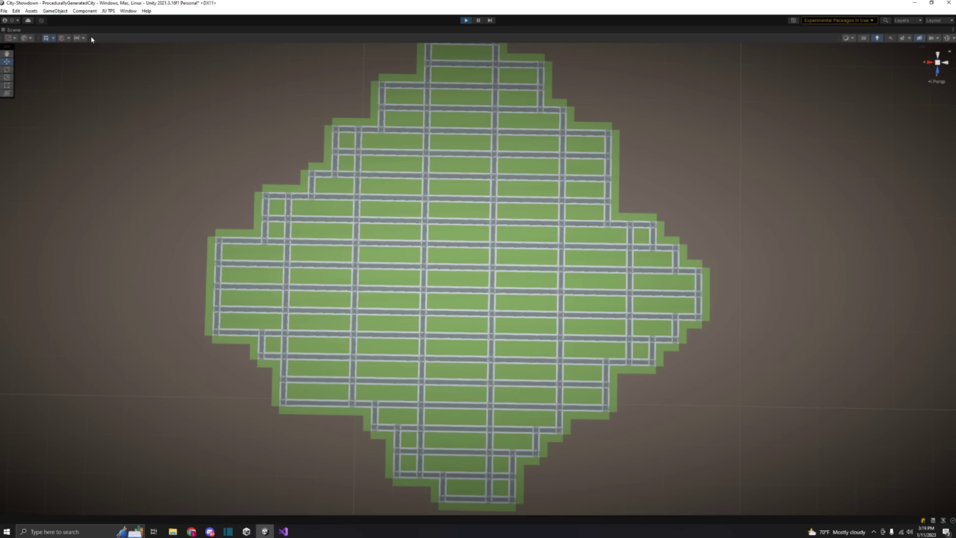
- Tilt and pull back the Scene view to see the whole city road grid
{"action": "scroll", "coordinate": [331, 224], "scroll_direction": "up", "scroll_amount": 15}
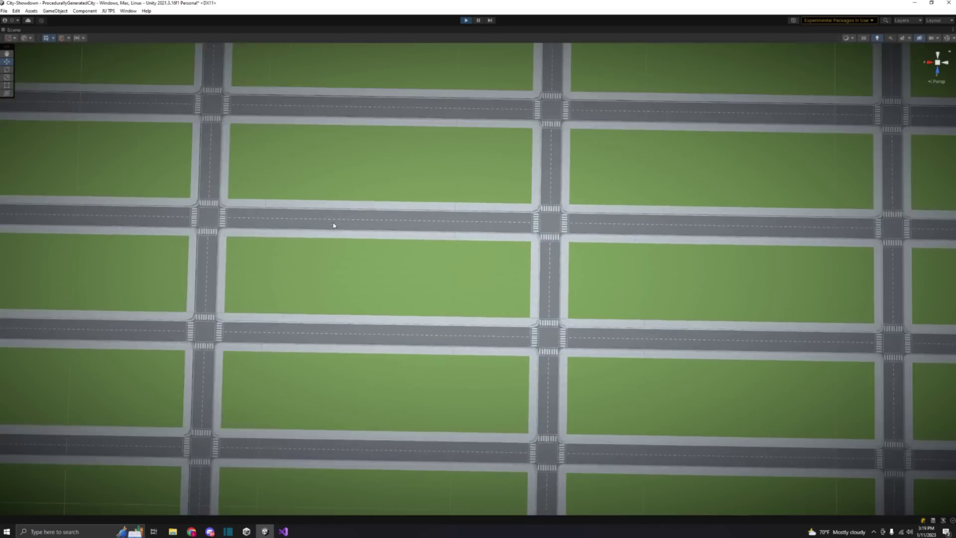
{"action": "left_click_drag", "start_coordinate": [330, 225], "coordinate": [459, 134], "text": "alt"}
{"action": "scroll", "coordinate": [389, 156], "scroll_direction": "up", "scroll_amount": 5}
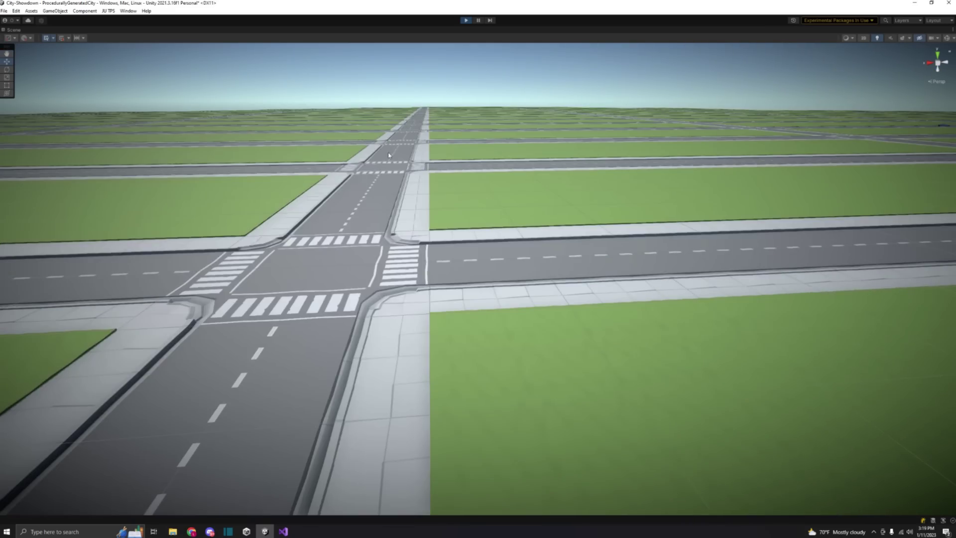
{"action": "scroll", "coordinate": [389, 155], "scroll_direction": "down", "scroll_amount": 10}
{"action": "left_click_drag", "start_coordinate": [389, 155], "coordinate": [331, 27], "text": "alt"}
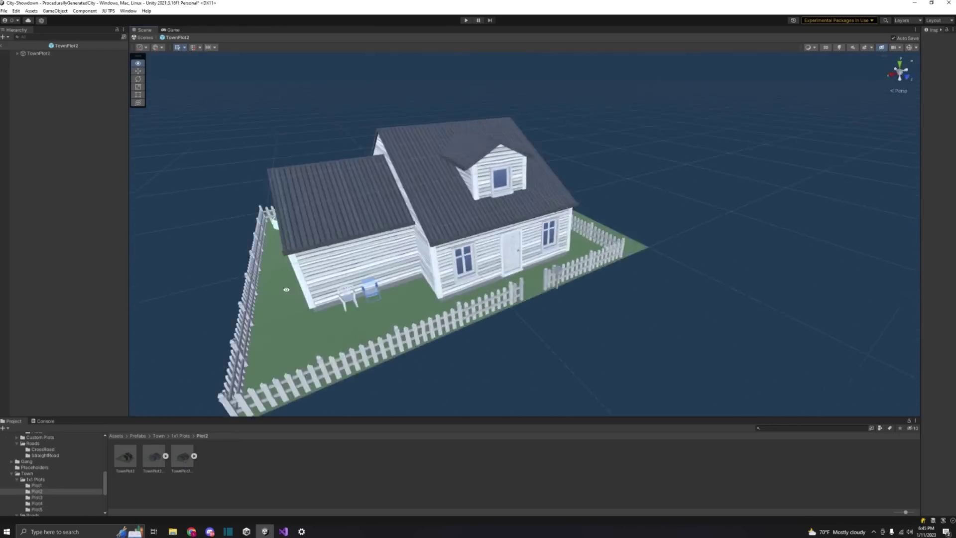
- Orbit the Scene view around the fenced town house prefab
{"action": "left_click_drag", "start_coordinate": [259, 304], "coordinate": [412, 306], "text": "alt"}
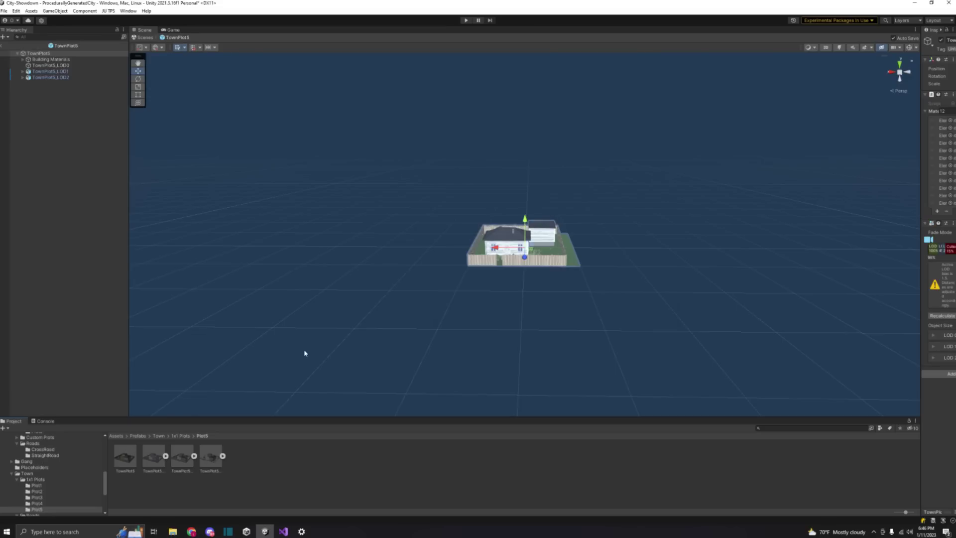
{"action": "scroll", "coordinate": [305, 354], "scroll_direction": "up", "scroll_amount": 10}
{"action": "left_click_drag", "start_coordinate": [304, 353], "coordinate": [408, 349], "text": "alt"}
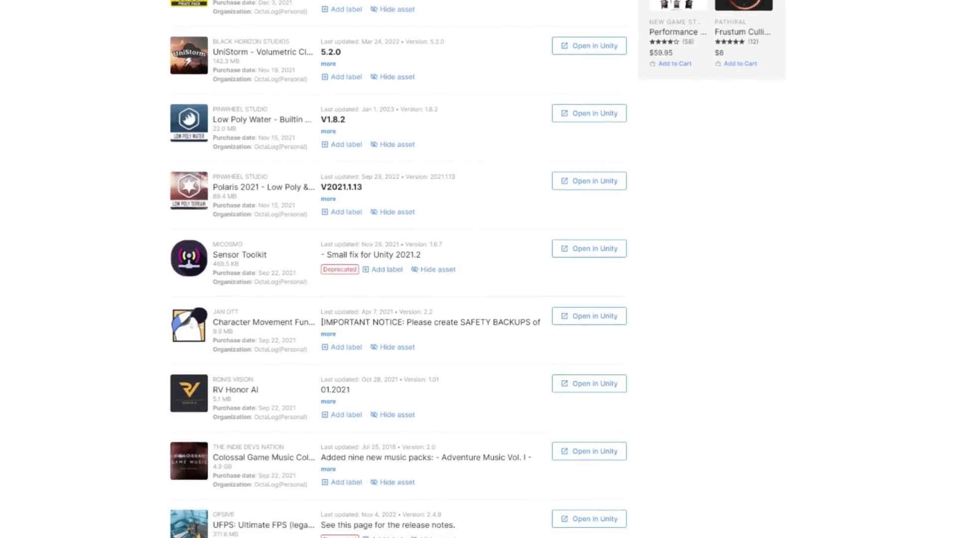
- Scroll down through the purchased assets list in My Assets
{"action": "scroll", "coordinate": [398, 269], "scroll_direction": "down", "scroll_amount": 20}
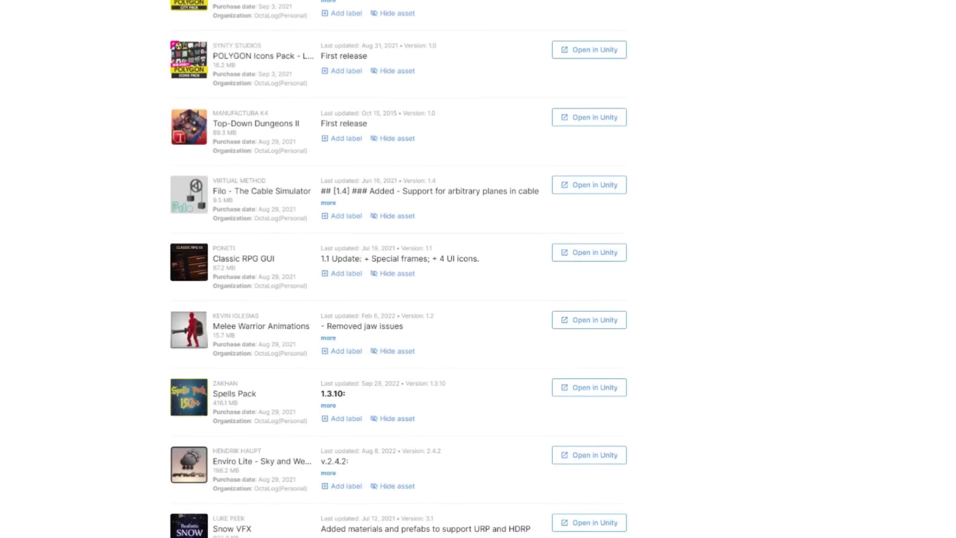
{"action": "scroll", "coordinate": [399, 269], "scroll_direction": "down", "scroll_amount": 10}
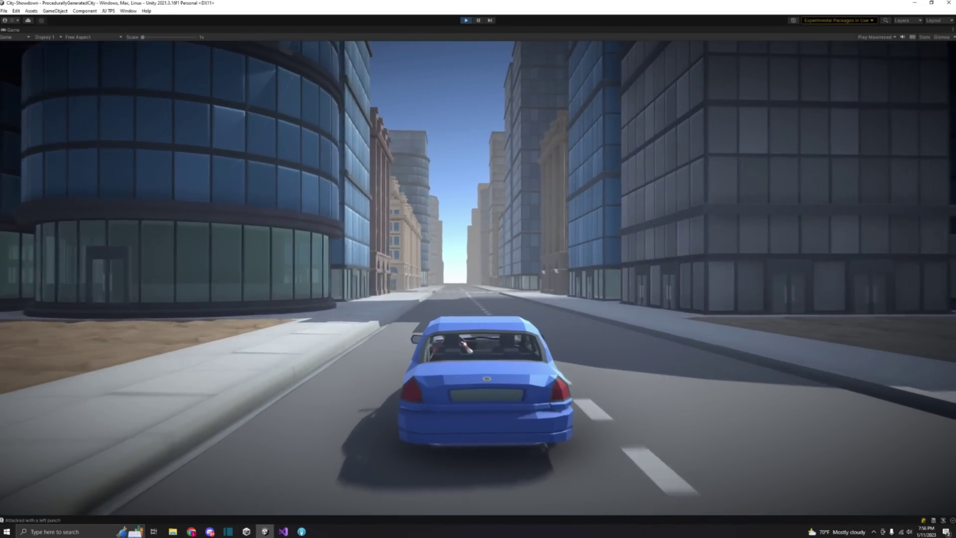
- Drive the blue car down the street, turning right through two intersections
{"action": "key", "text": "w"}
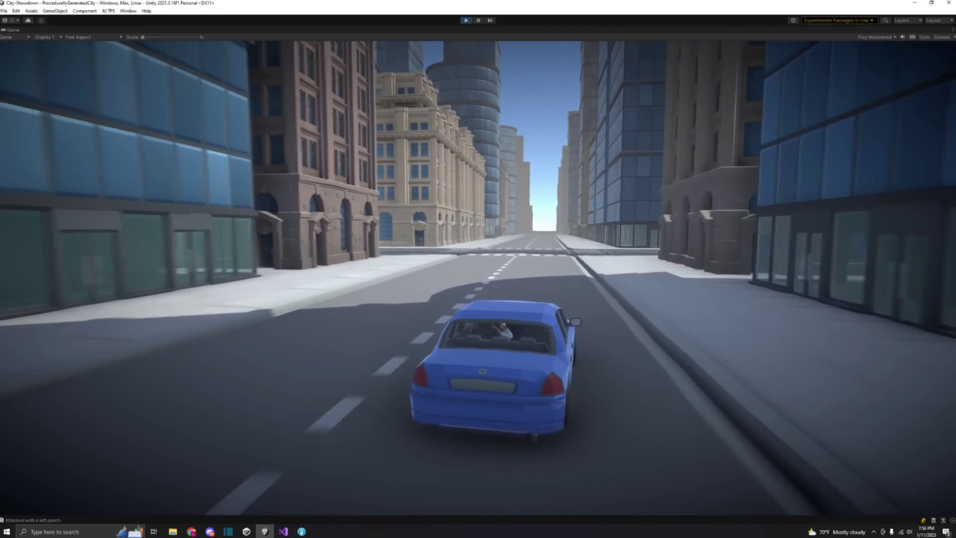
{"action": "key", "text": "d"}
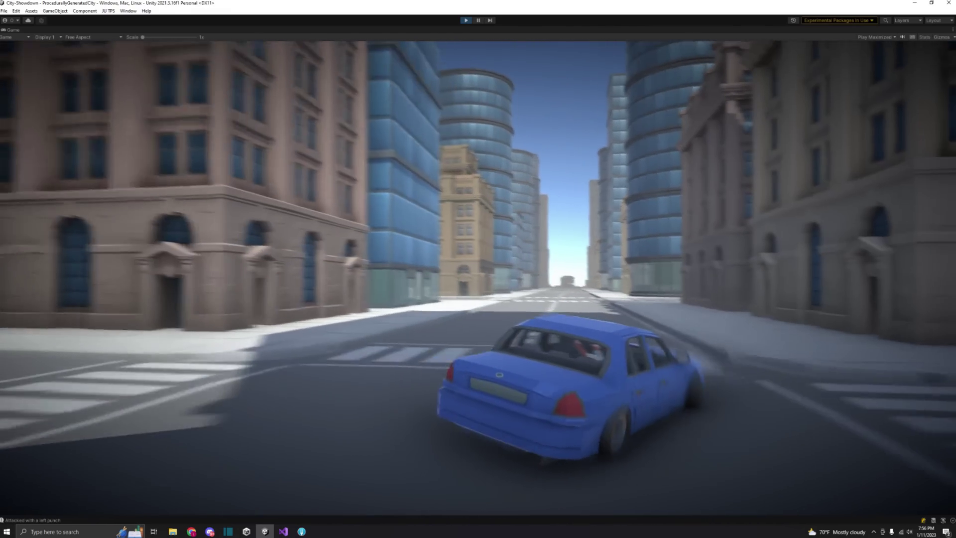
{"action": "key", "text": "w"}
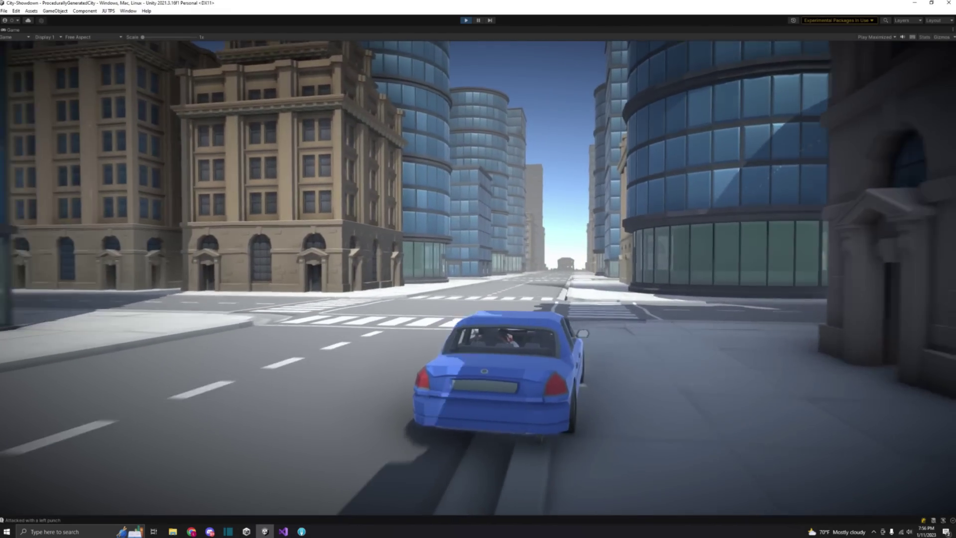
{"action": "key", "text": "d"}
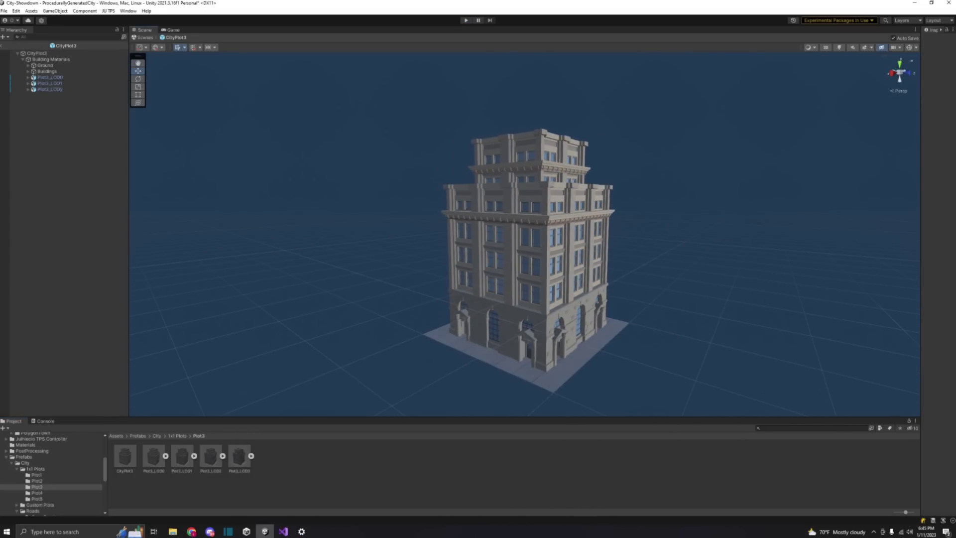
- Browse the Plot4 and Plot5 prefabs, open CityPlot5 and view its tower from above
{"action": "left_click", "coordinate": [37, 492]}
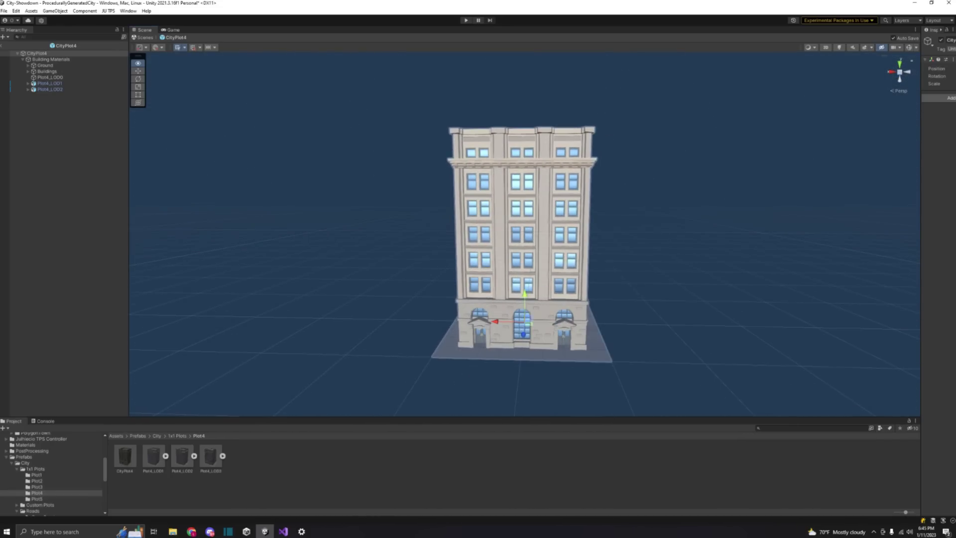
{"action": "left_click", "coordinate": [36, 499]}
{"action": "double_click", "coordinate": [125, 456]}
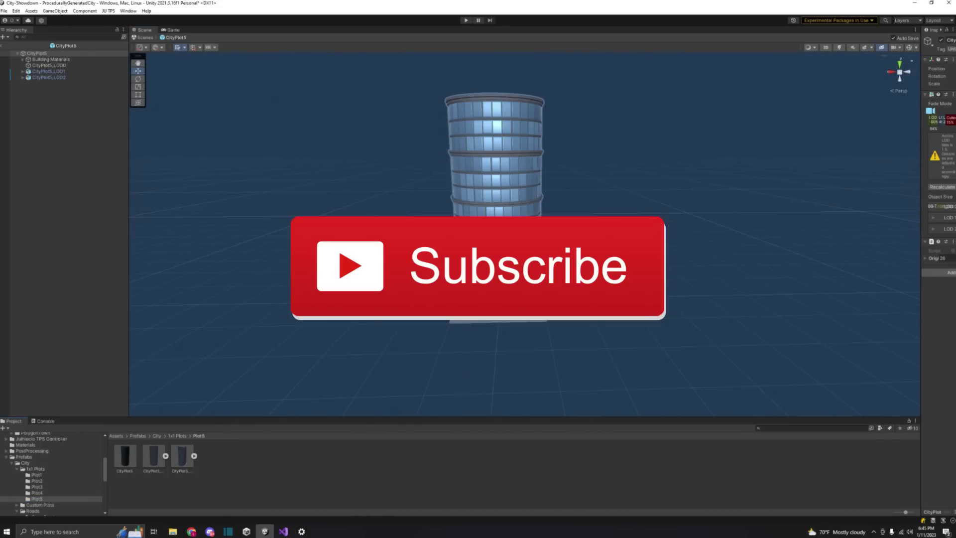
{"action": "left_click_drag", "start_coordinate": [562, 349], "coordinate": [563, 386], "text": "alt"}
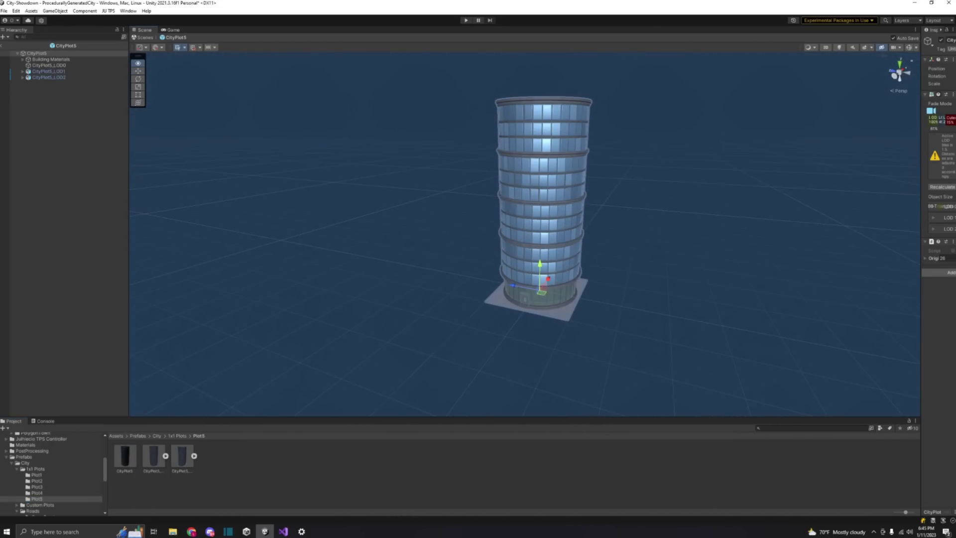